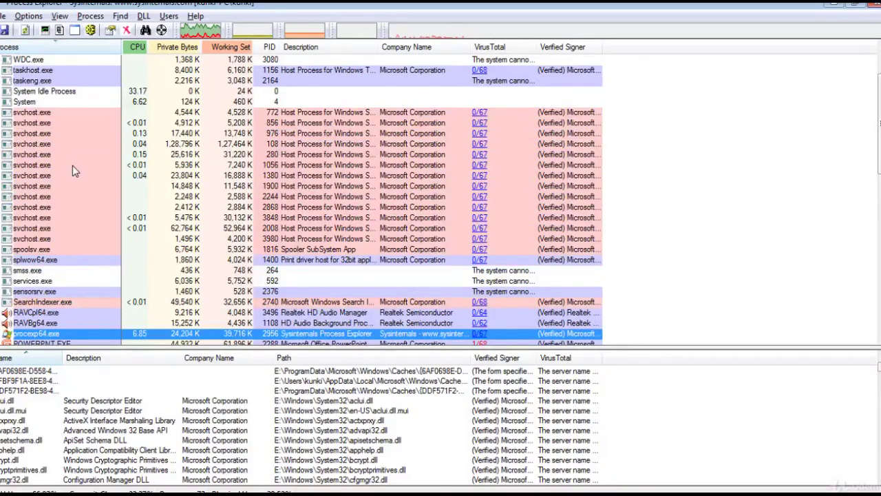
mouse_move(72, 165)
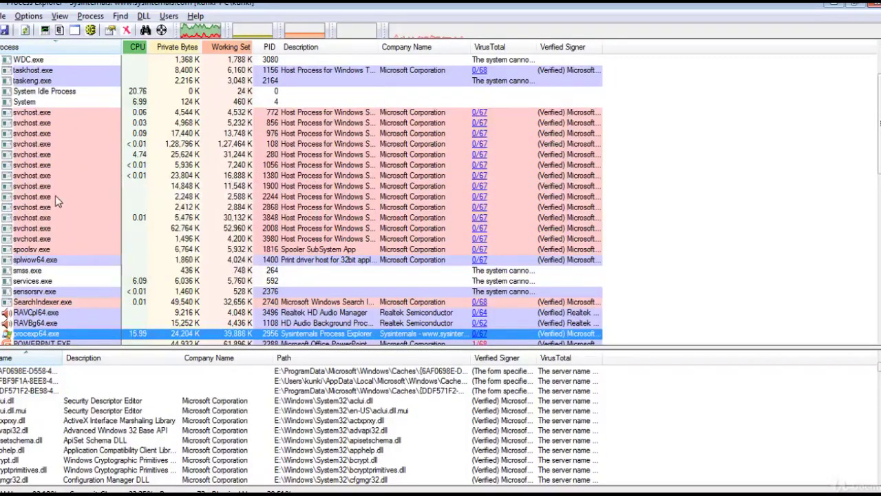
mouse_move(55, 219)
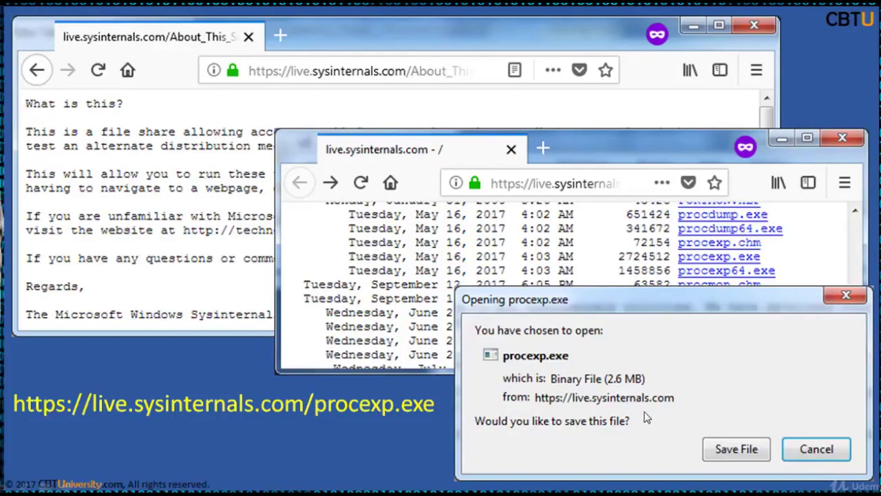
left_click(744, 449)
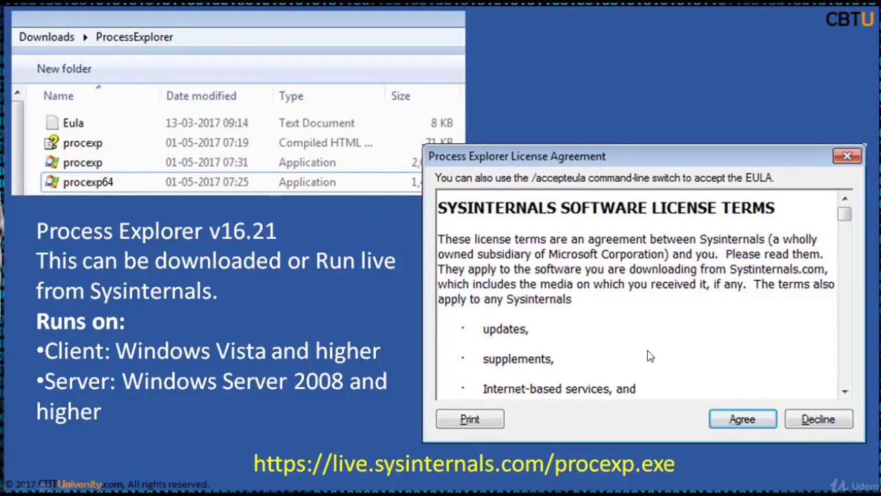
left_click(747, 416)
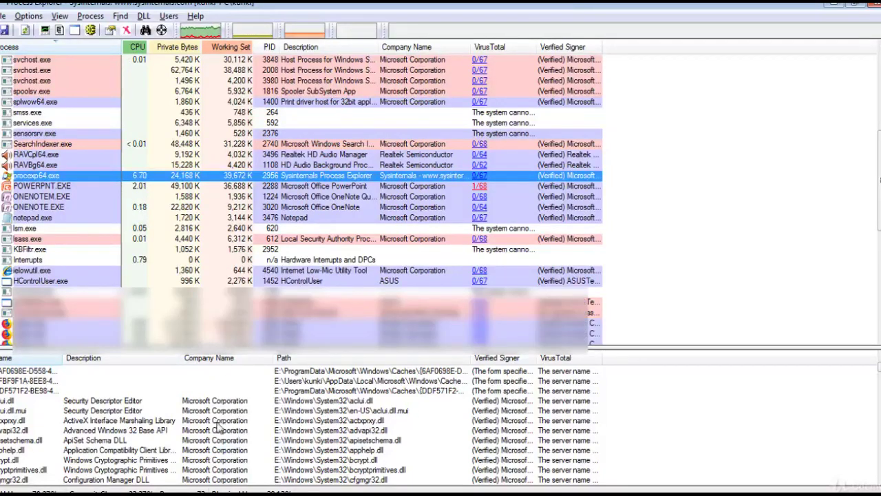
- Switch the lower pane to Handles and back to DLLs, and browse the DLLs loaded by a Firefox process
left_click(60, 16)
mouse_move(125, 166)
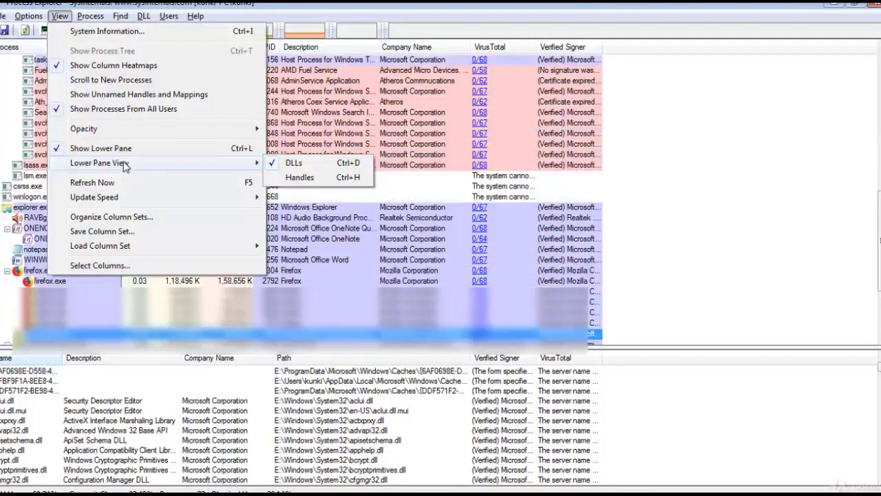
left_click(300, 178)
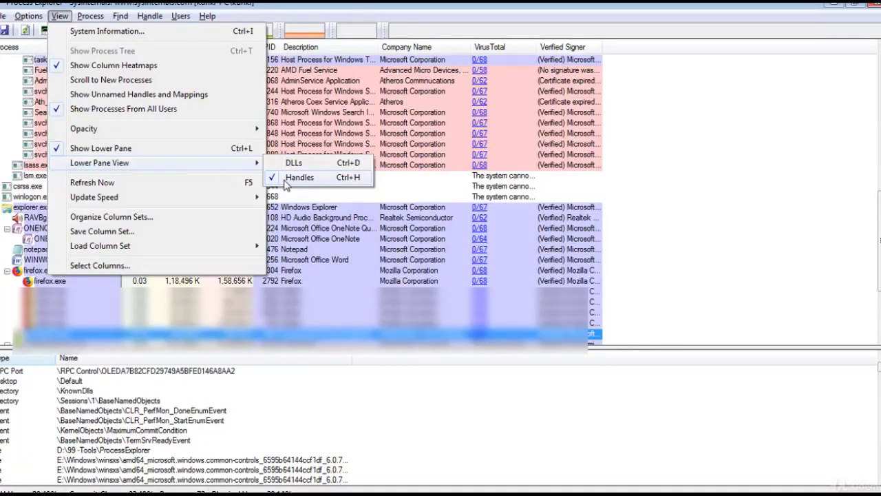
key("ctrl+d")
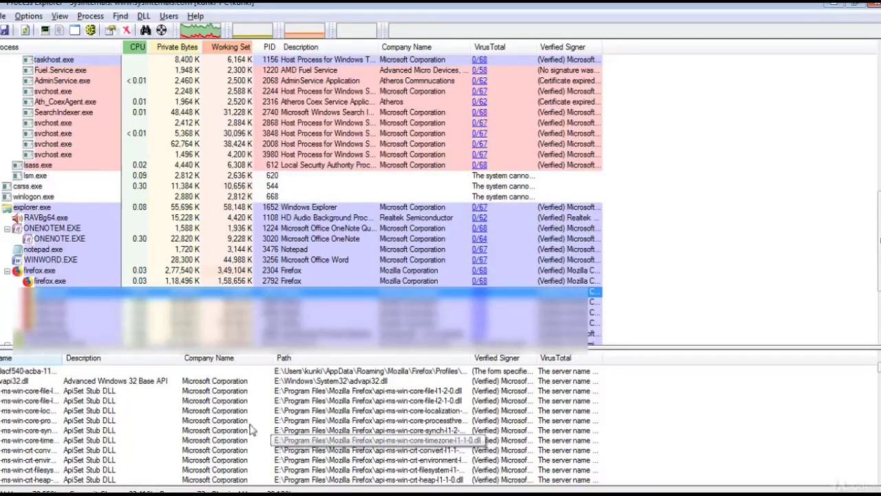
scroll(317, 444, "down", 10)
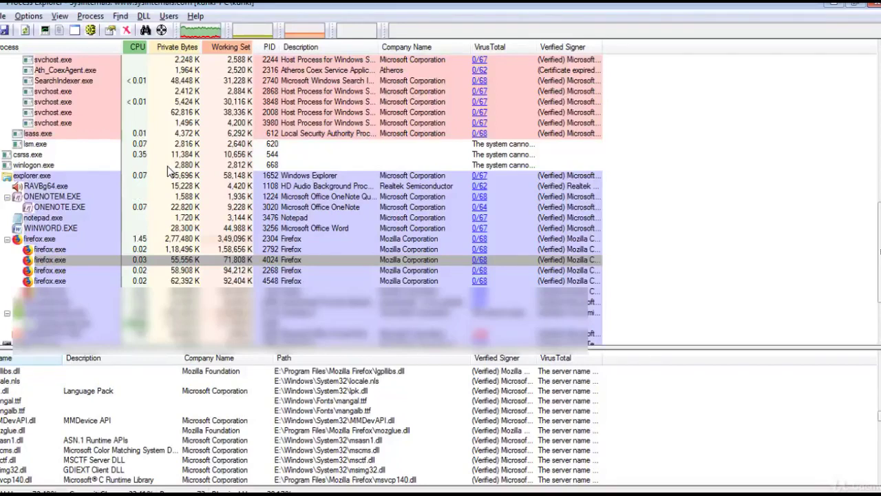
- Review the CPU, Summary, Memory, I/O and GPU views of System Information and close it
left_click(198, 31)
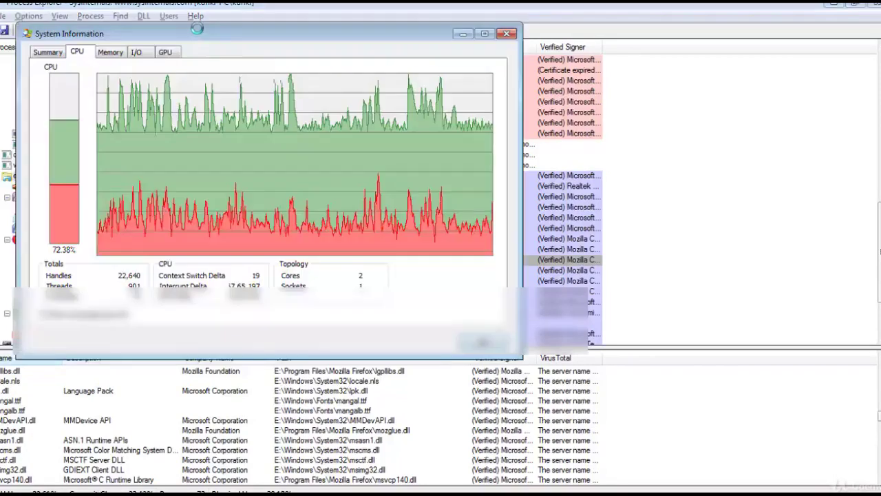
left_click(40, 54)
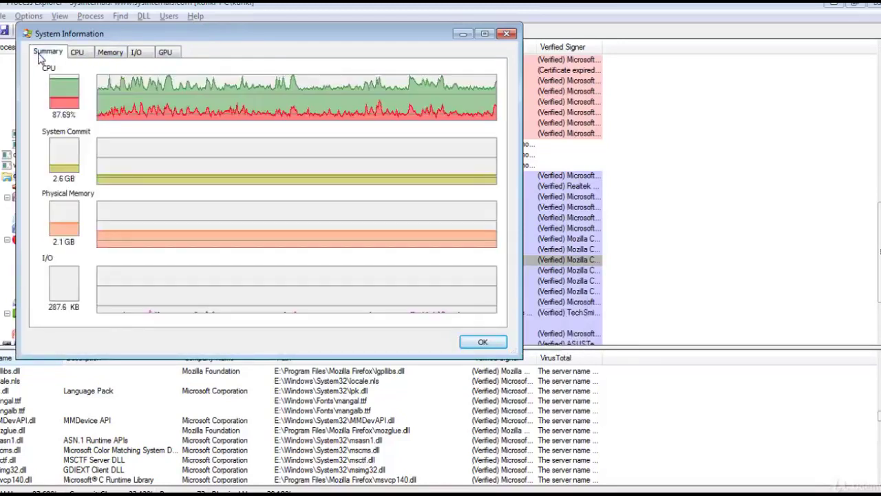
left_click(111, 54)
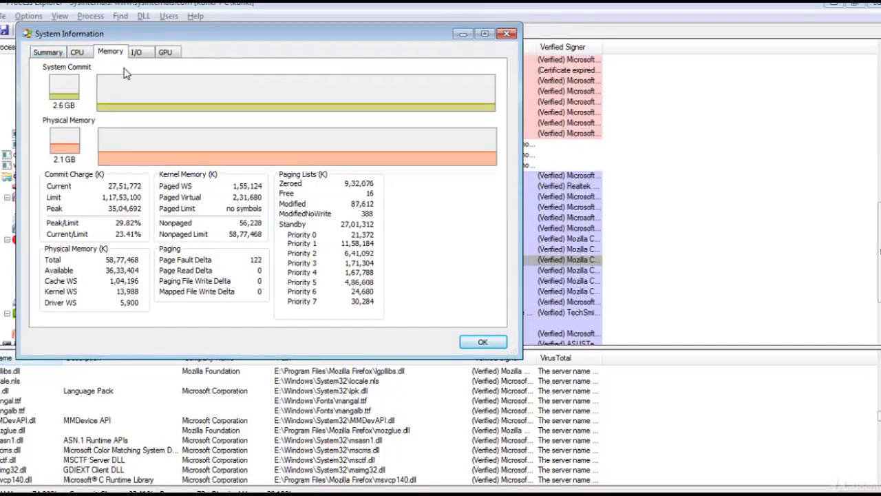
left_click(140, 57)
left_click(175, 57)
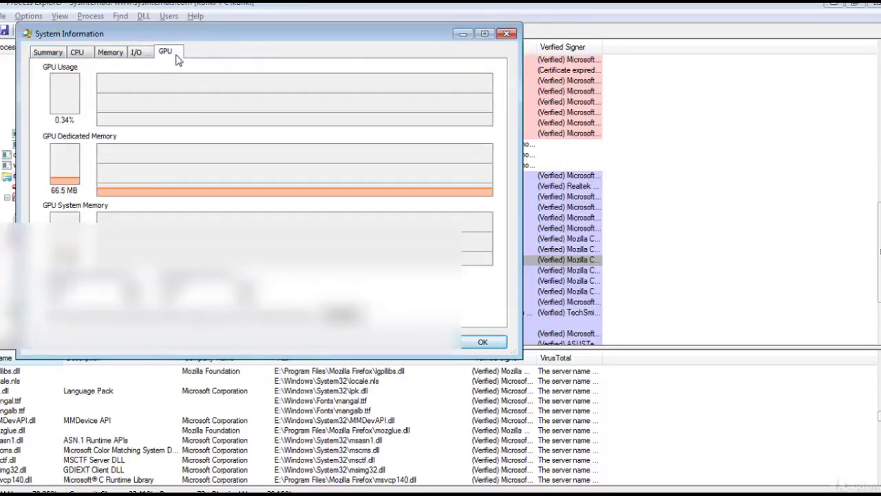
key("Escape")
- Launch Windows Task Manager and look through the process tree in Process Explorer
key("ctrl+shift+Escape")
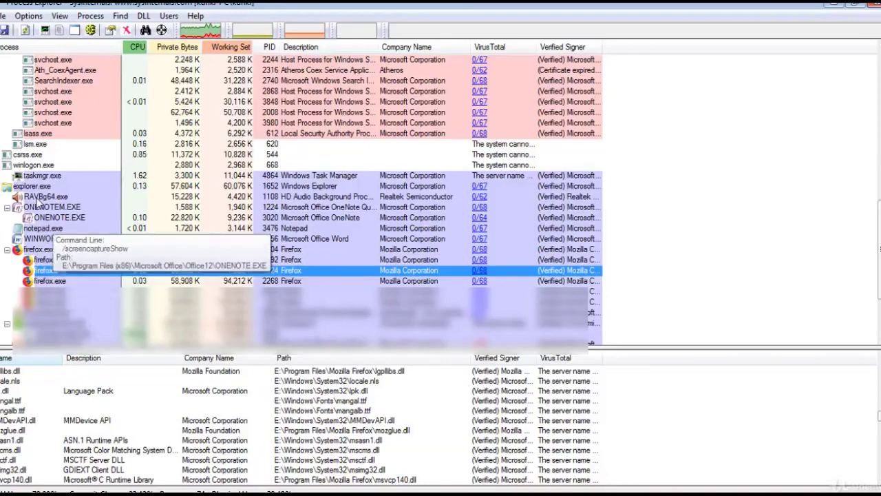
mouse_move(32, 188)
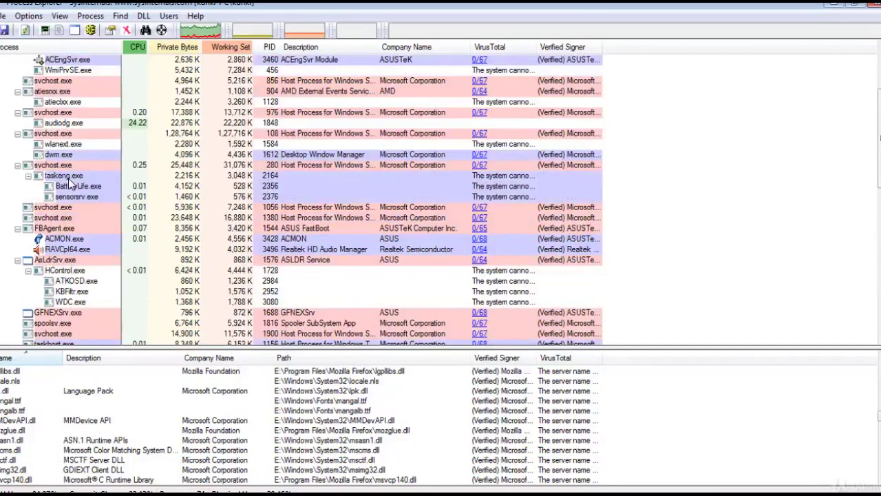
scroll(71, 181, "up", 4)
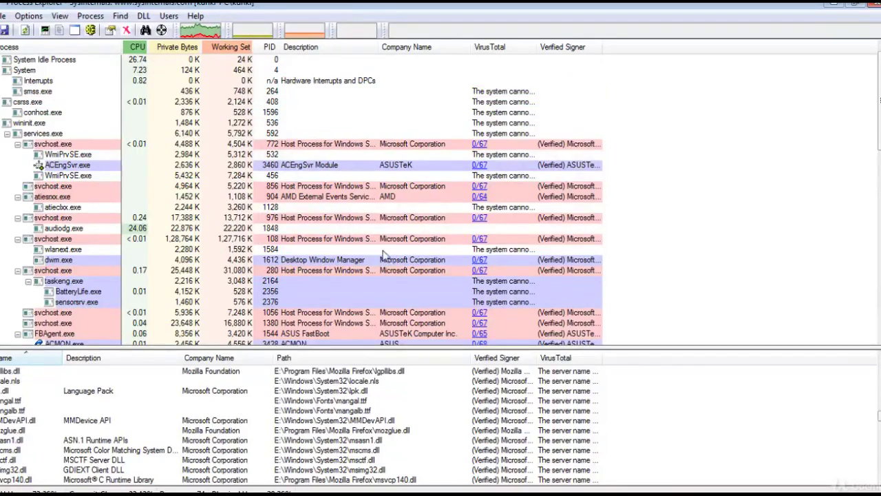
scroll(384, 255, "down", 5)
- Inspect a point on the CPU history graph in System Information to identify the busiest process, and close the window
key("ctrl+i")
mouse_move(205, 155)
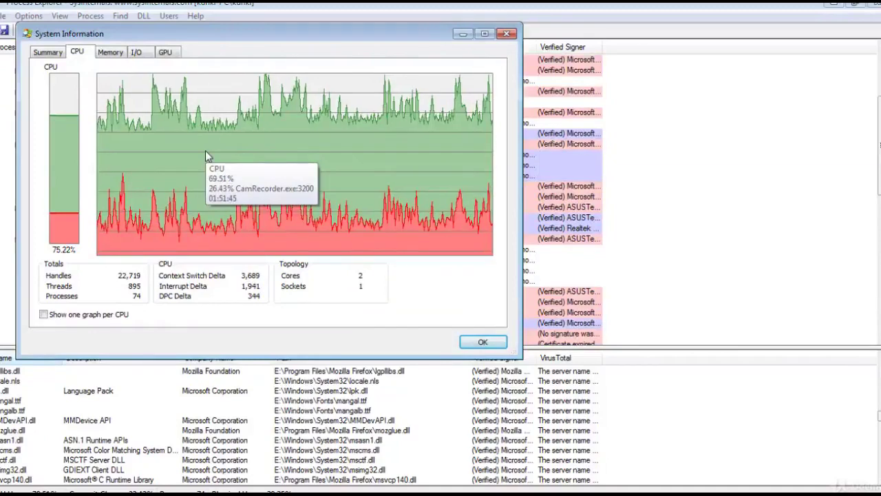
key("Escape")
- Examine the actions available for the taskeng.exe process, including affinity, priority, kill, restart, suspend and dump creation
right_click(69, 154)
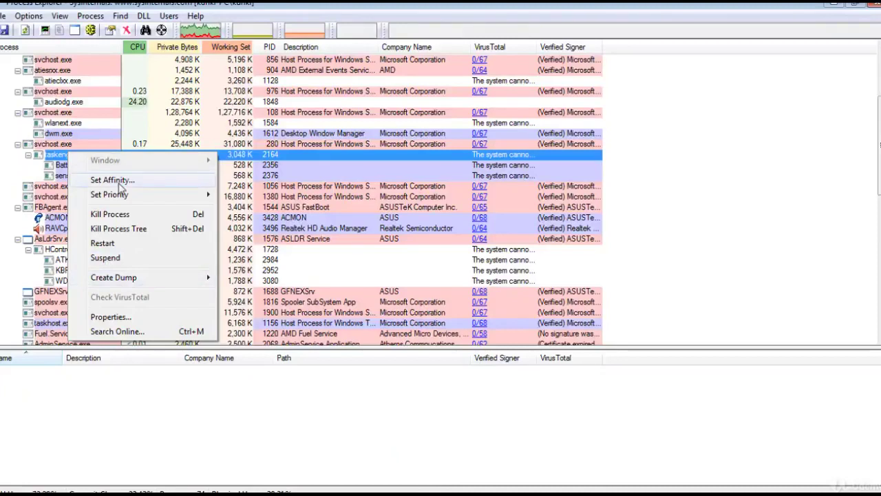
mouse_move(116, 197)
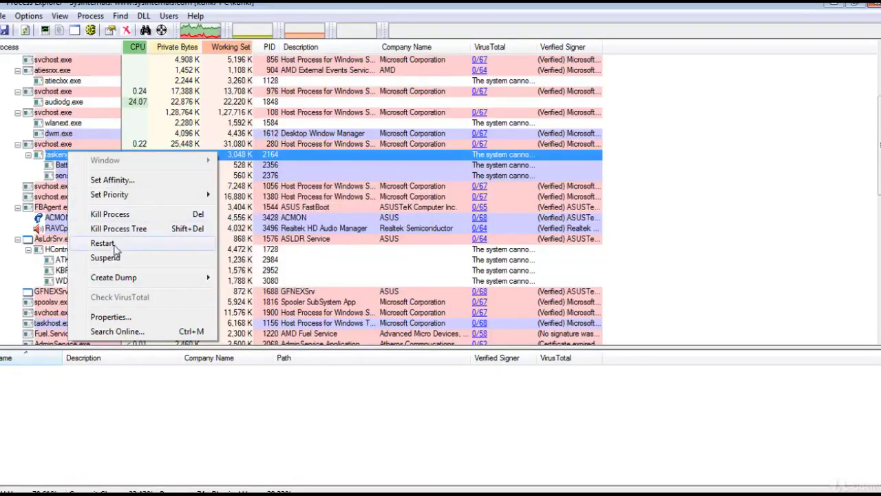
mouse_move(139, 283)
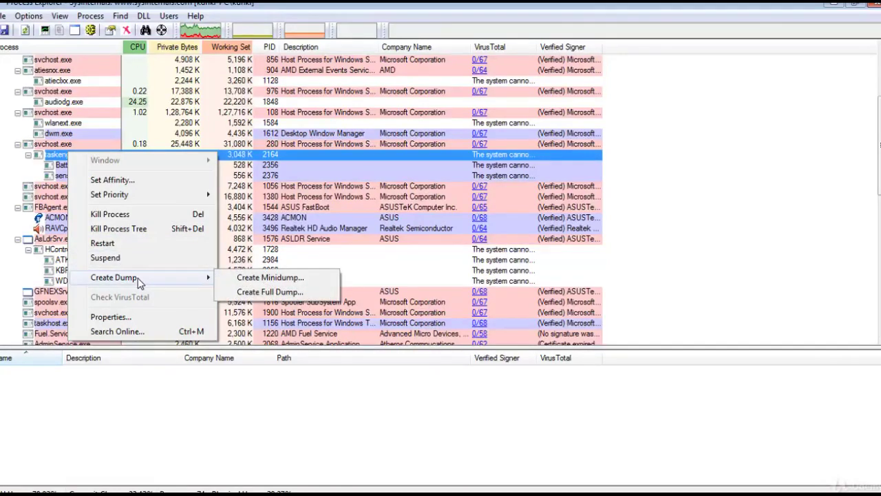
key("alt+o")
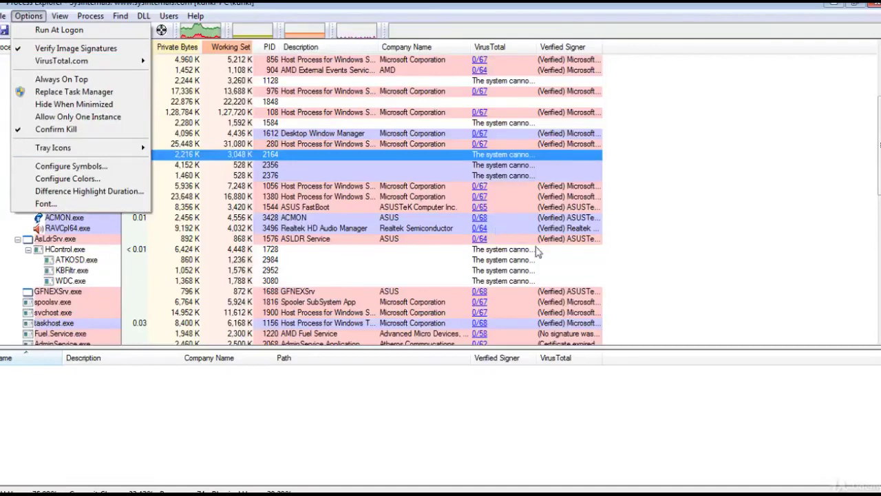
left_click(662, 250)
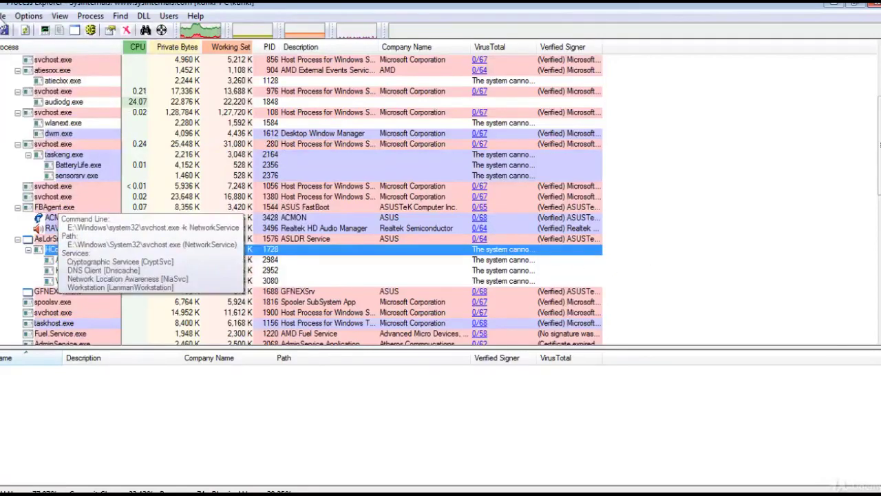
left_click(28, 15)
left_click(50, 238)
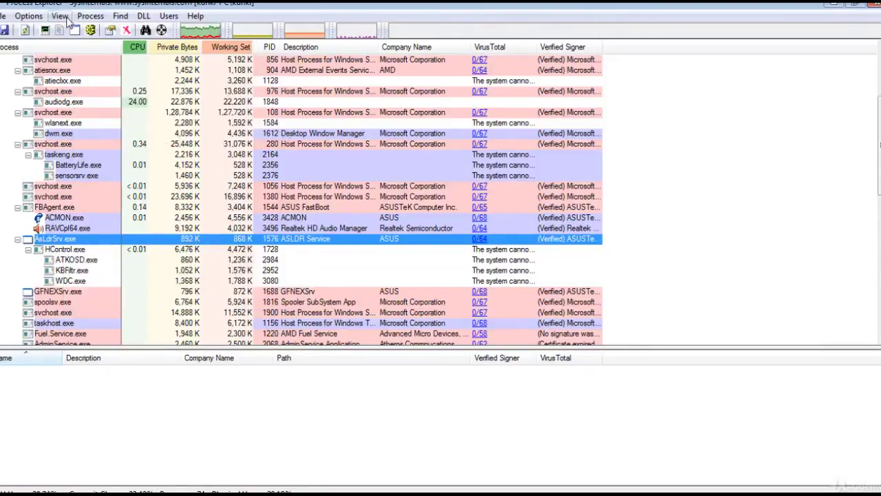
left_click(90, 15)
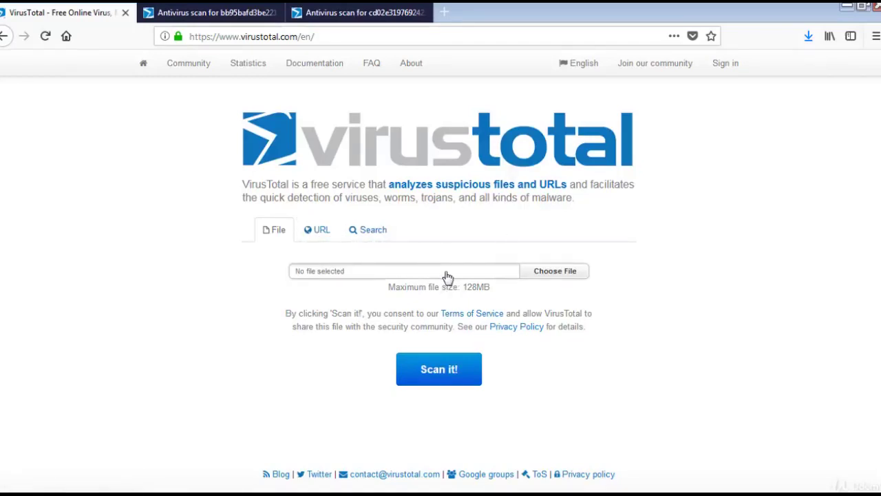
- Switch to the VirusTotal report for ASLDRSrv.exe in the browser and review the analysis results of each antivirus engine
key("ctrl+Tab")
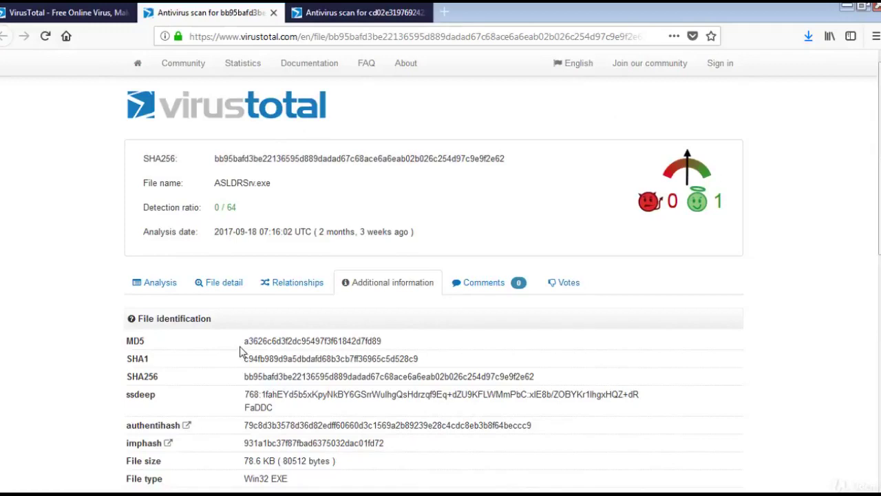
left_click(156, 288)
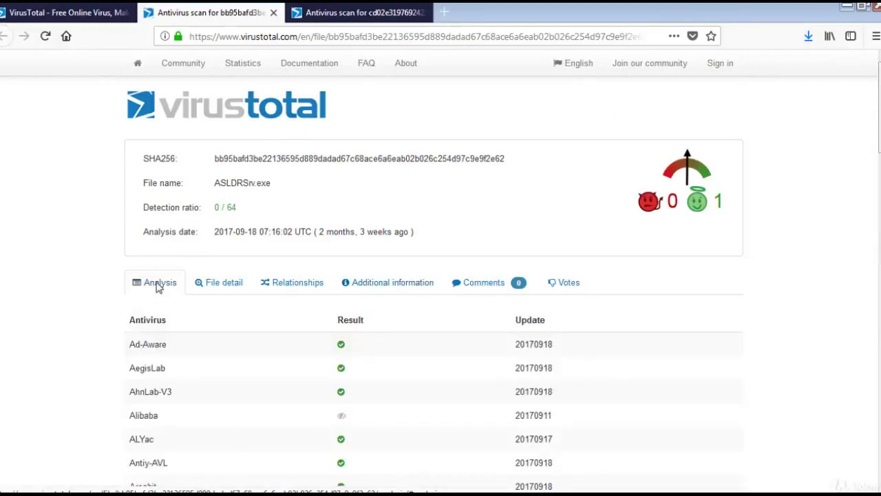
scroll(206, 190, "down", 3)
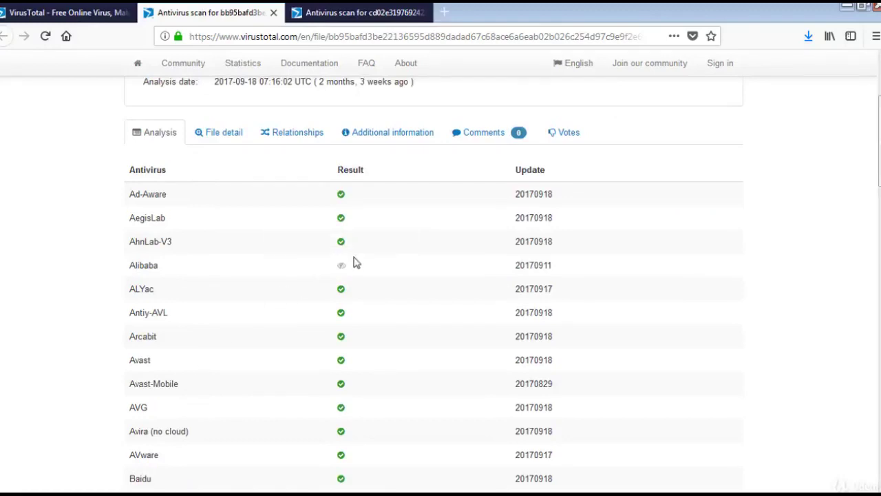
scroll(358, 267, "down", 3)
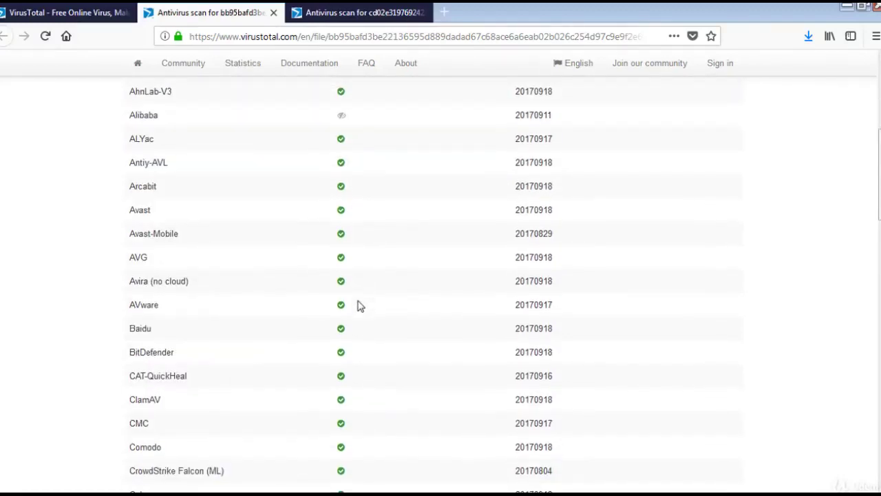
scroll(358, 307, "down", 7)
scroll(360, 307, "up", 13)
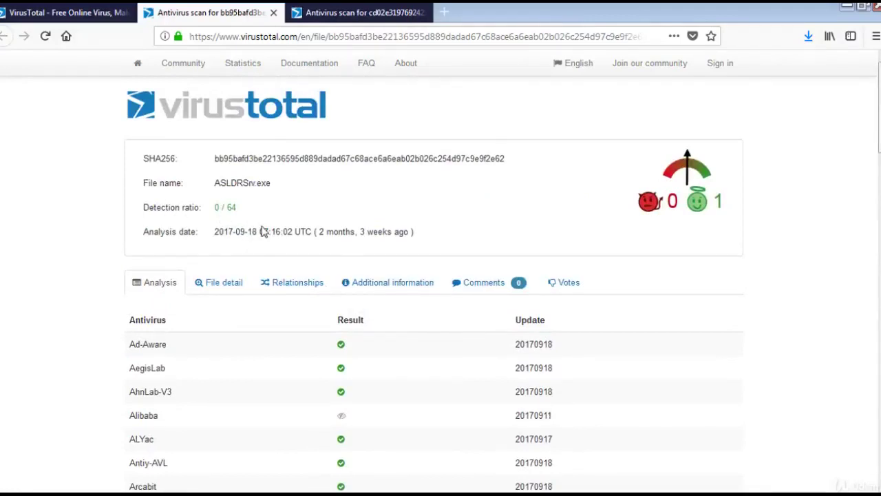
- Review the file details of ASLDRSrv.exe, including its version properties, signature verification and signers
left_click(217, 288)
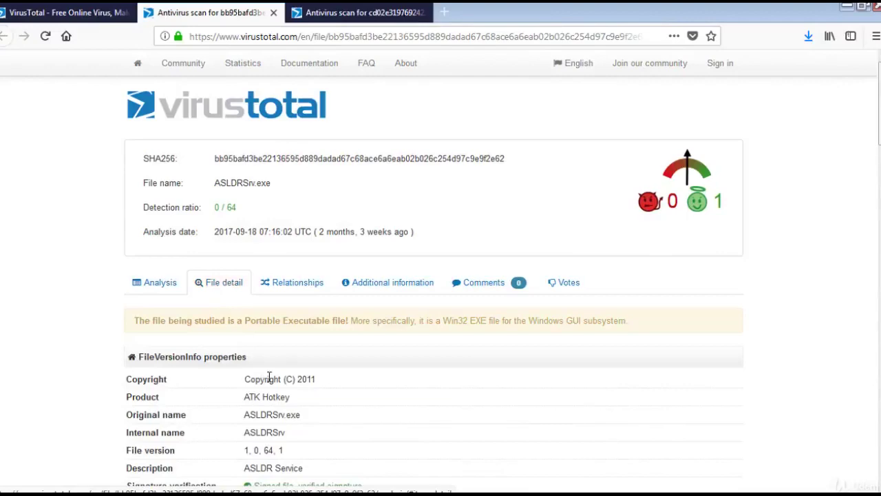
scroll(276, 382, "down", 2)
scroll(278, 304, "up", 2)
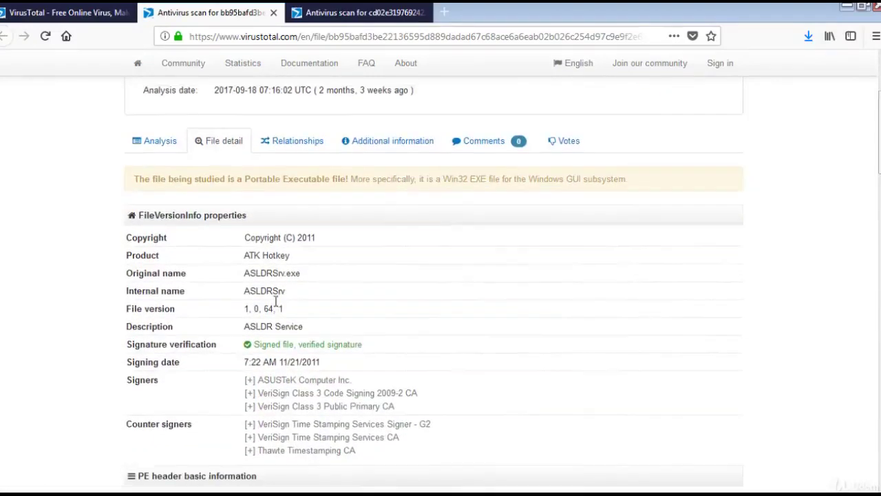
- Review the relationships of ASLDRSrv.exe and the additional information listing its hashes, size and file type
left_click(282, 249)
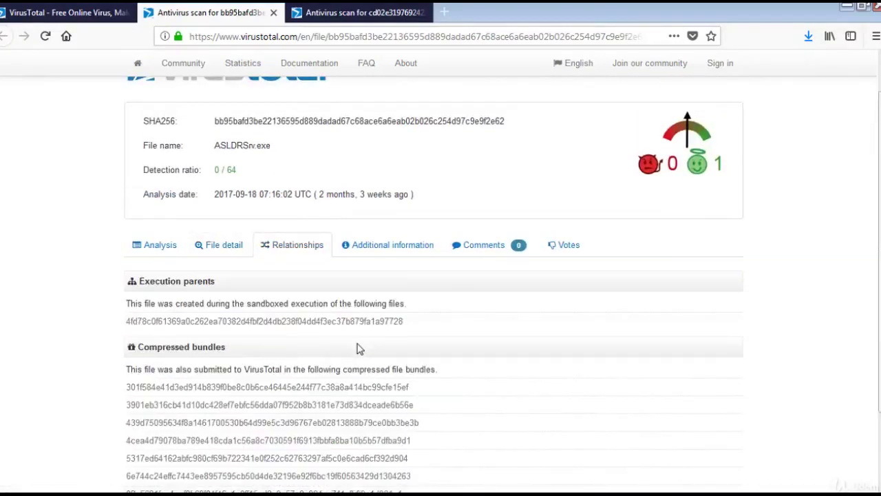
scroll(348, 351, "down", 3)
scroll(383, 234, "up", 2)
left_click(385, 222)
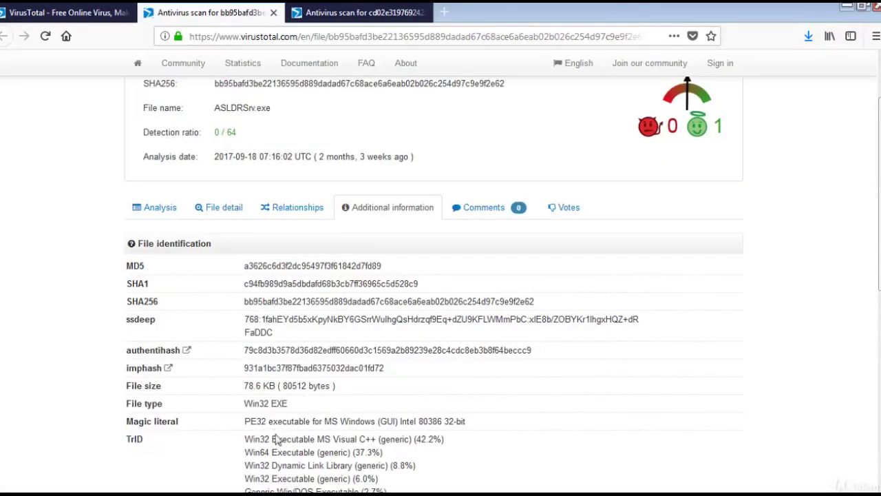
scroll(371, 370, "up", 2)
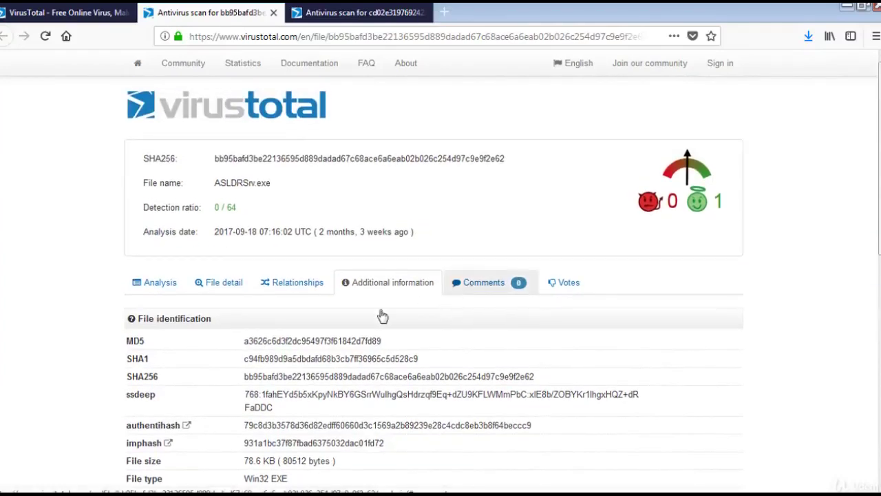